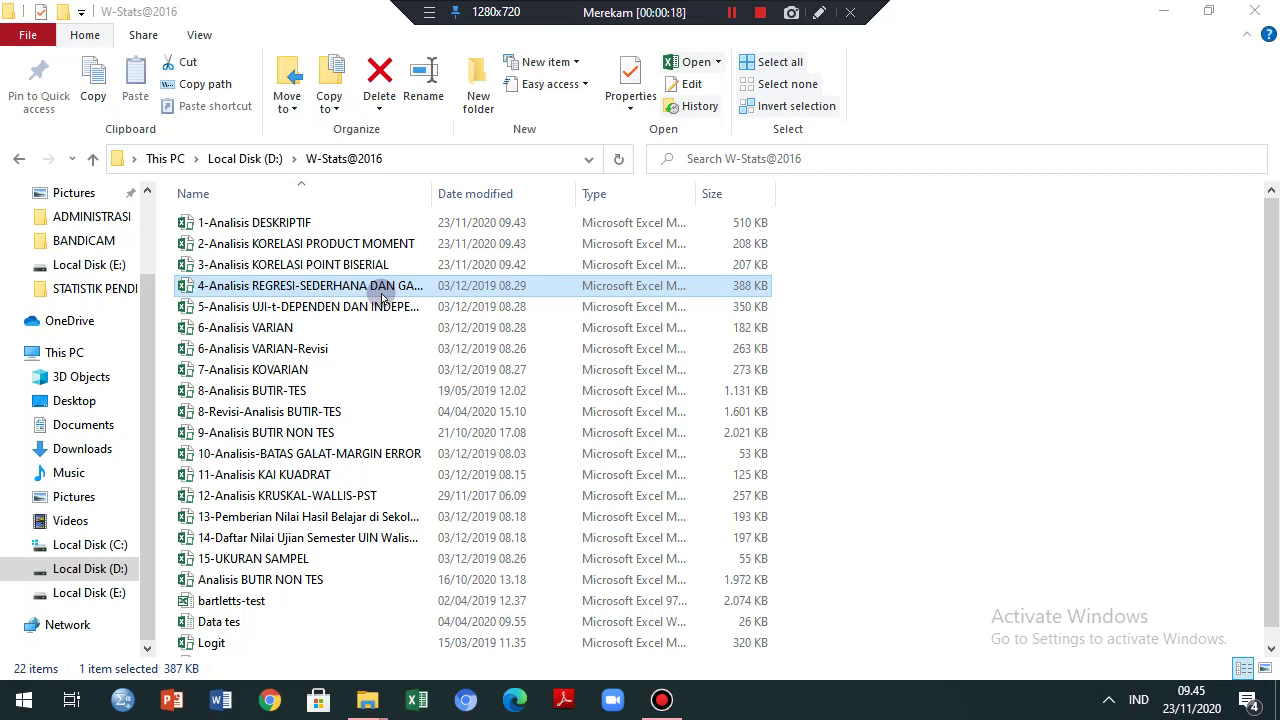
Step: Open the workbook for analysis 4, REGRESI-SEDERHANA, and dismiss the Office activation notice
left_click(272, 287)
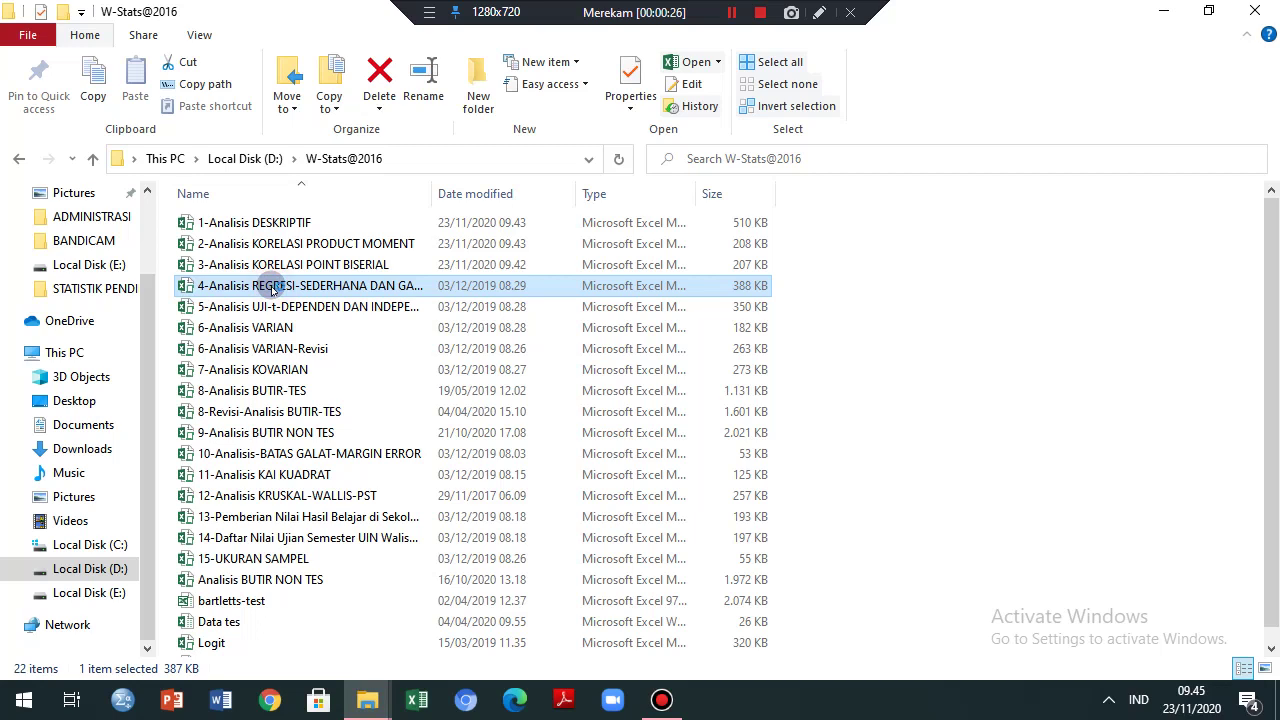
double_click(272, 287)
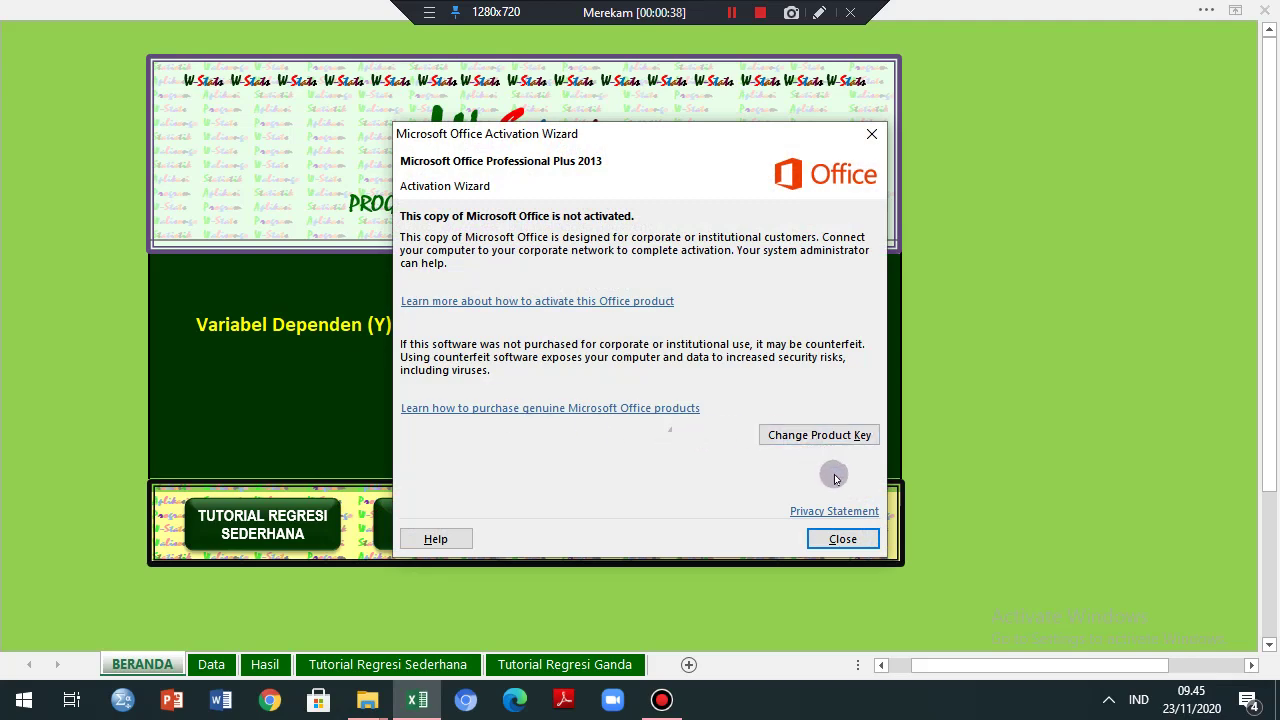
left_click(835, 540)
left_click_drag(943, 664, 927, 664)
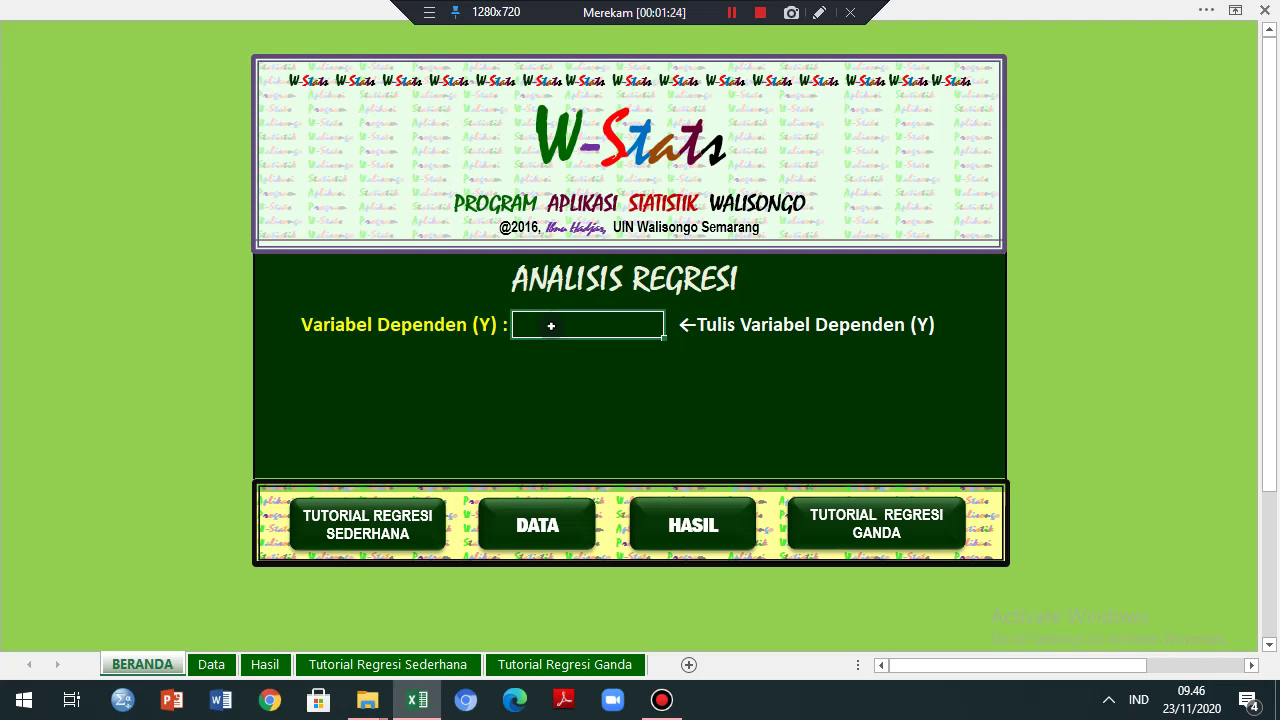
Step: Enter Kitabah as the dependent variable (Y) and set the number of independent variables to 1
type("Kitabah")
key("Return")
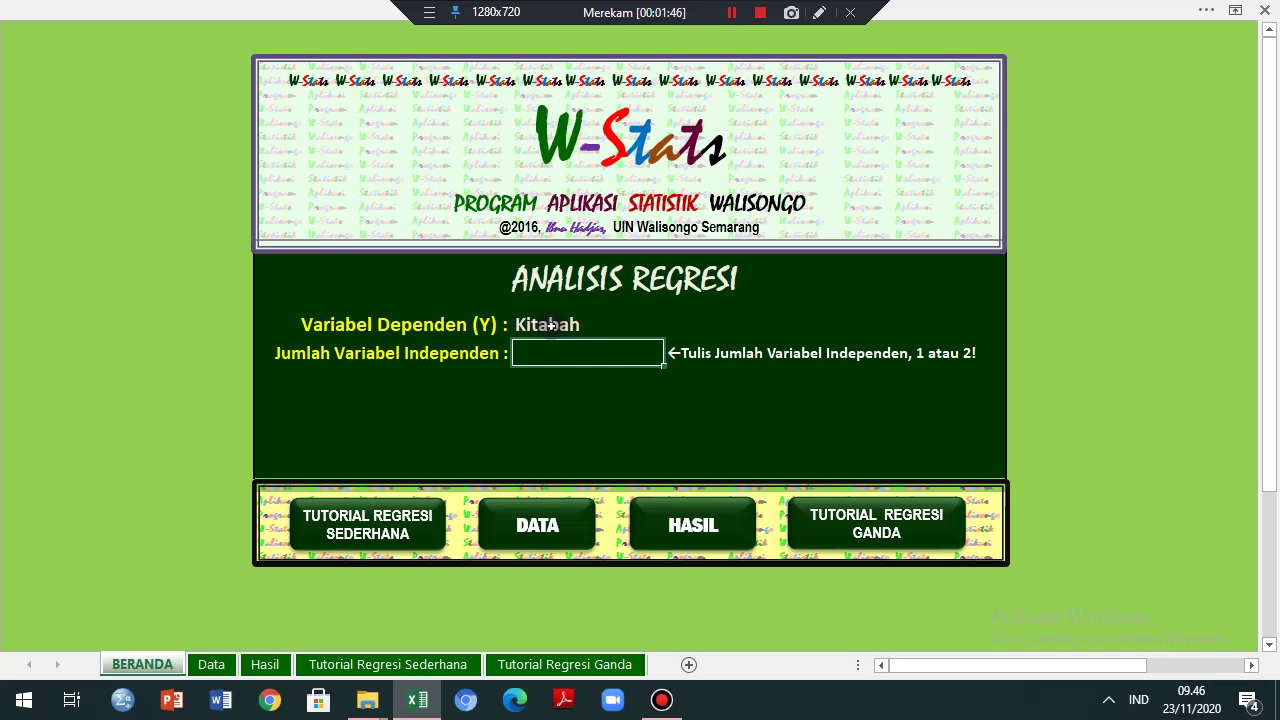
type("1")
key("Return")
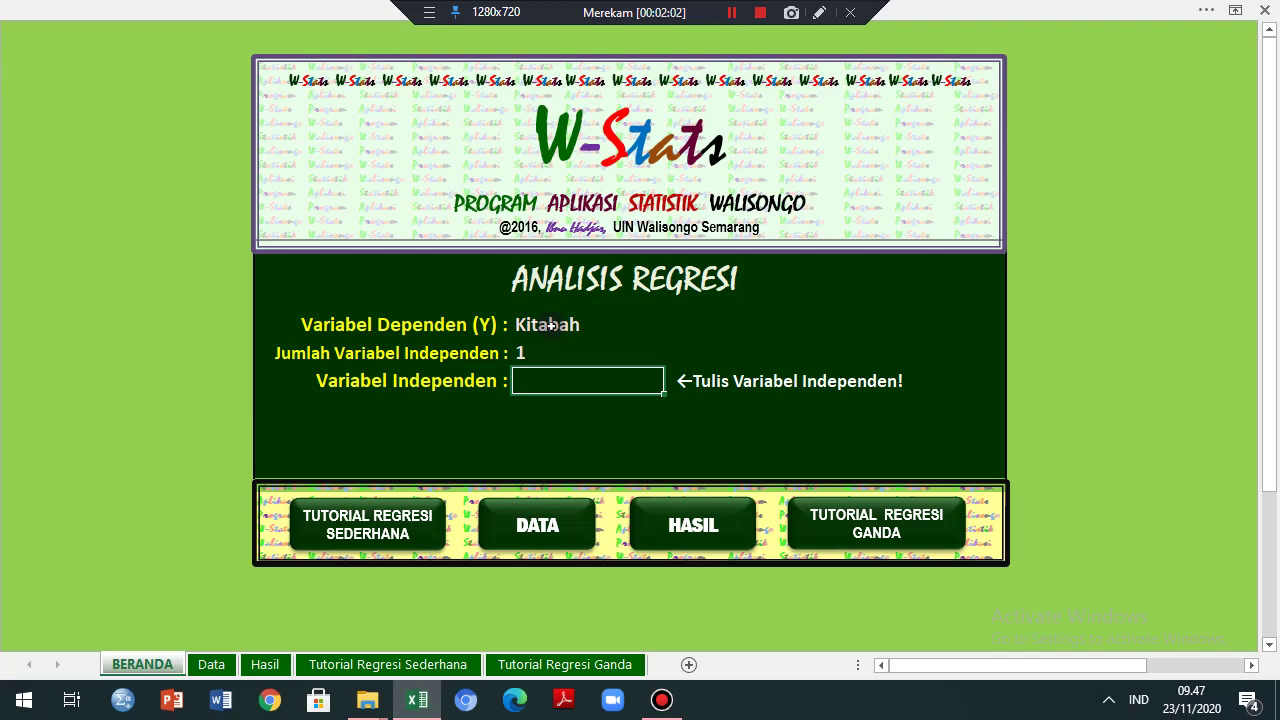
Step: Name the independent variable Qowaid and set the significance criterion to 5 percent
type("Qo")
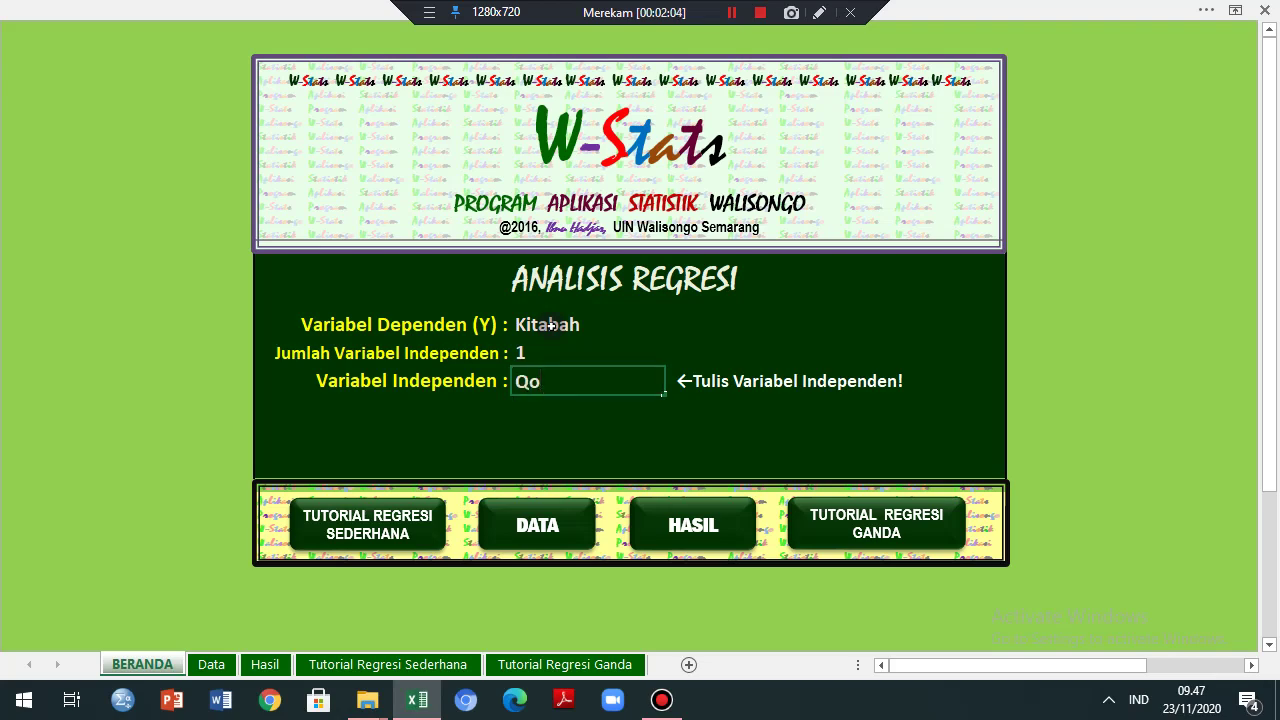
type("waid")
key("Return")
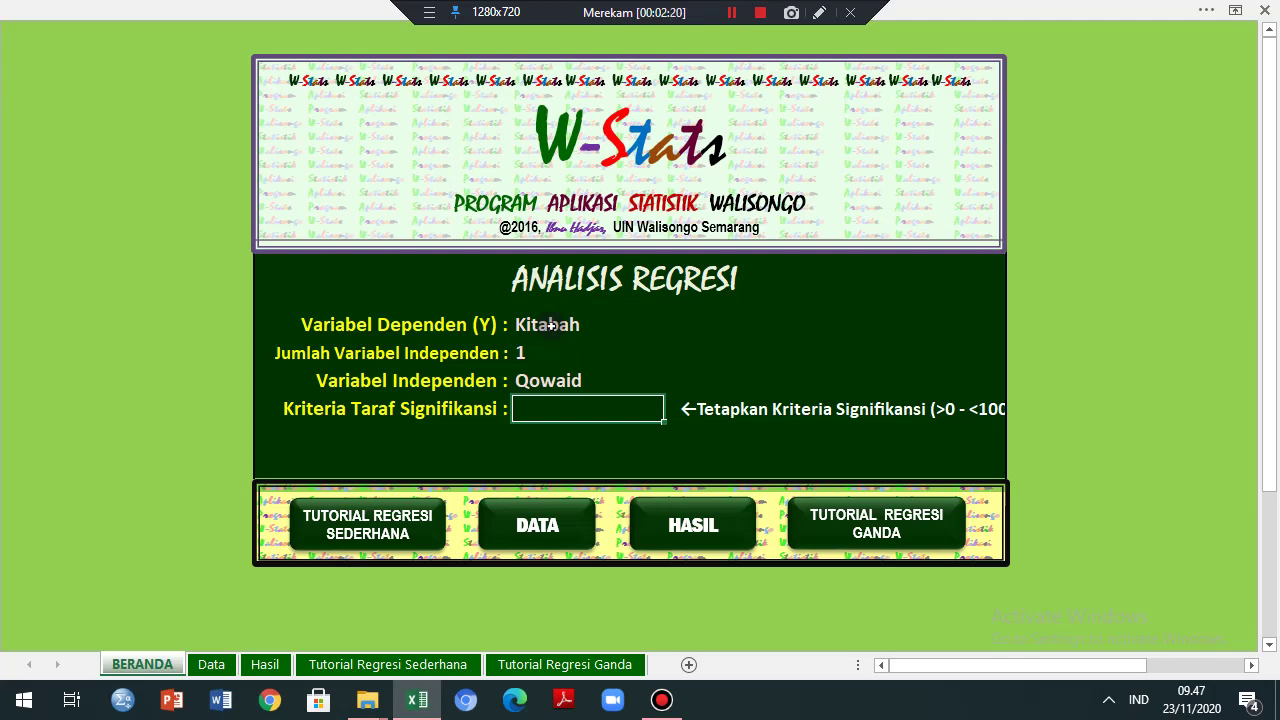
type("5")
key("Return")
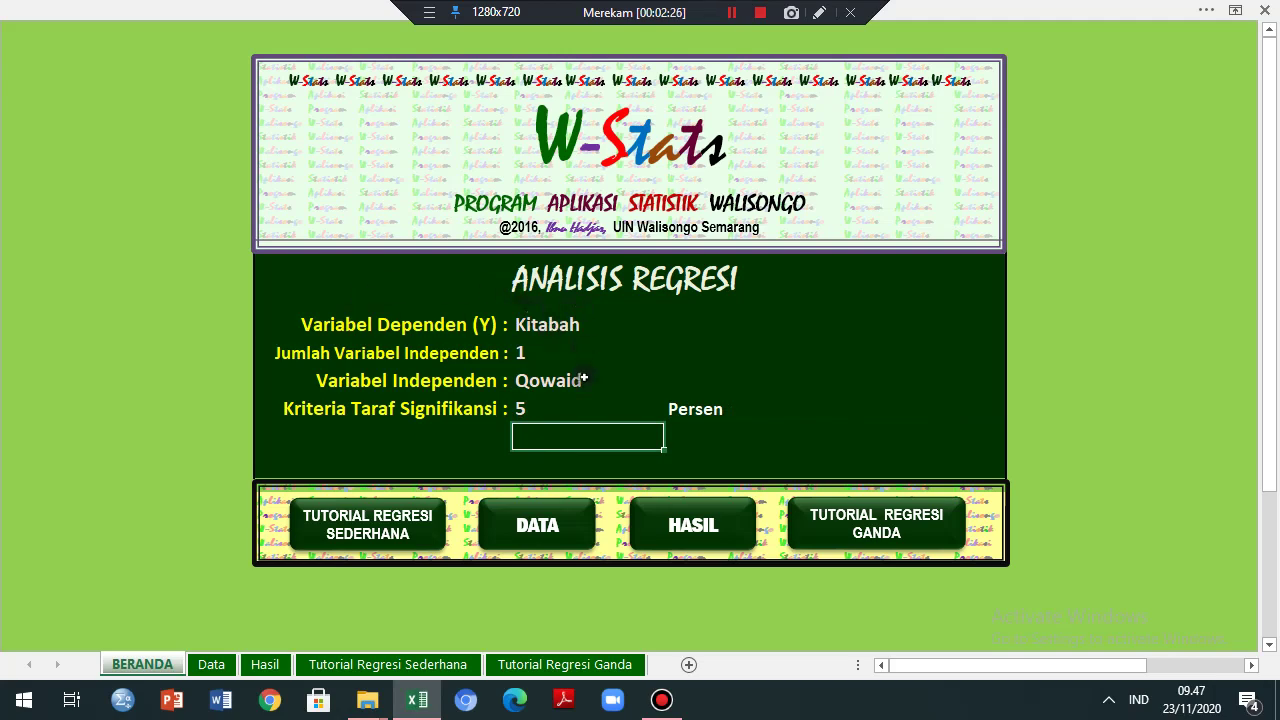
Step: On the Data sheet, enter Kitabah scores from C5 down: 4, 5, 6, 7, 8, 9, 8, 7, 8, 9, 6, 5, 4, 3, 4, 5
left_click(548, 540)
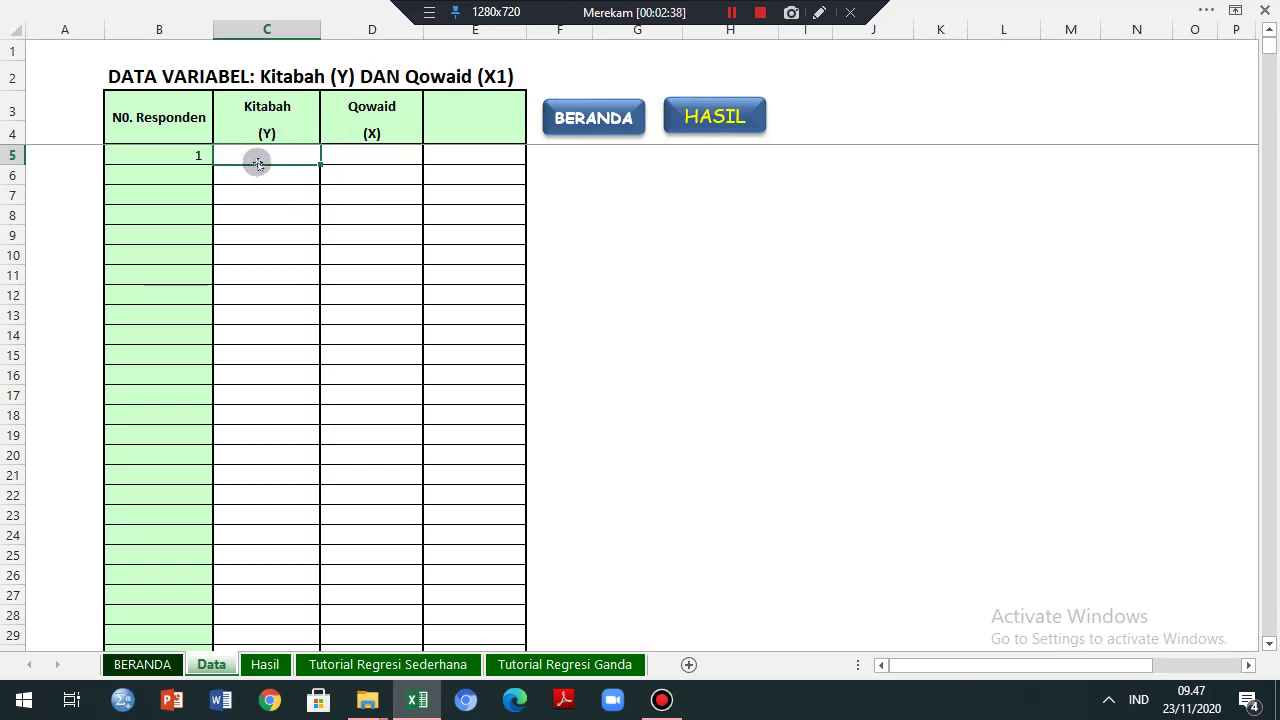
type("4")
key("Return")
type("5")
key("Return")
type("6")
key("Return")
type("7")
key("Return")
type("8")
key("Return")
type("9")
key("Return")
type("8")
key("Return")
type("7 8 9")
key("Return")
type("6 5")
key("Return")
type("4")
key("Return")
type("3")
key("Return")
type("4")
key("Return")
type("5")
key("Return")
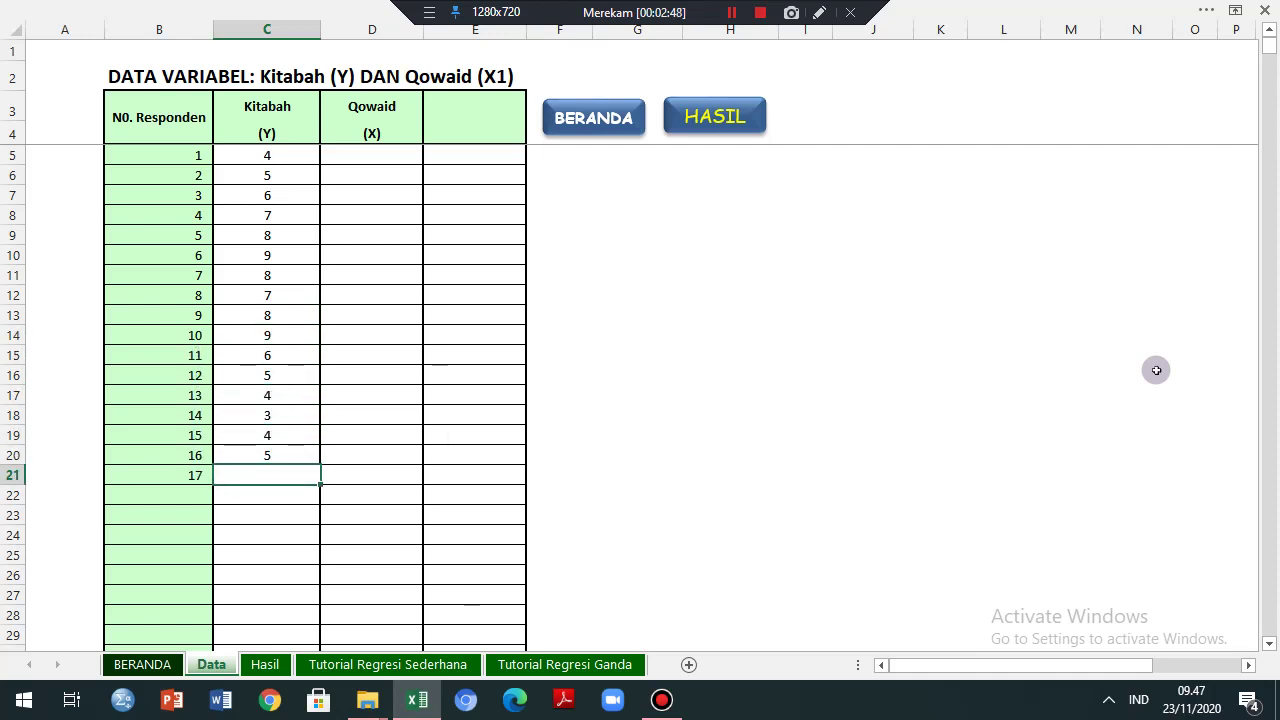
Step: Enter the Qowaid (X) scores from D5 down: 4, 5, 6, 7, 8, 9, 6, 7, 8, 9, 4, 5, 3, 2, 5, 6
left_click(371, 156)
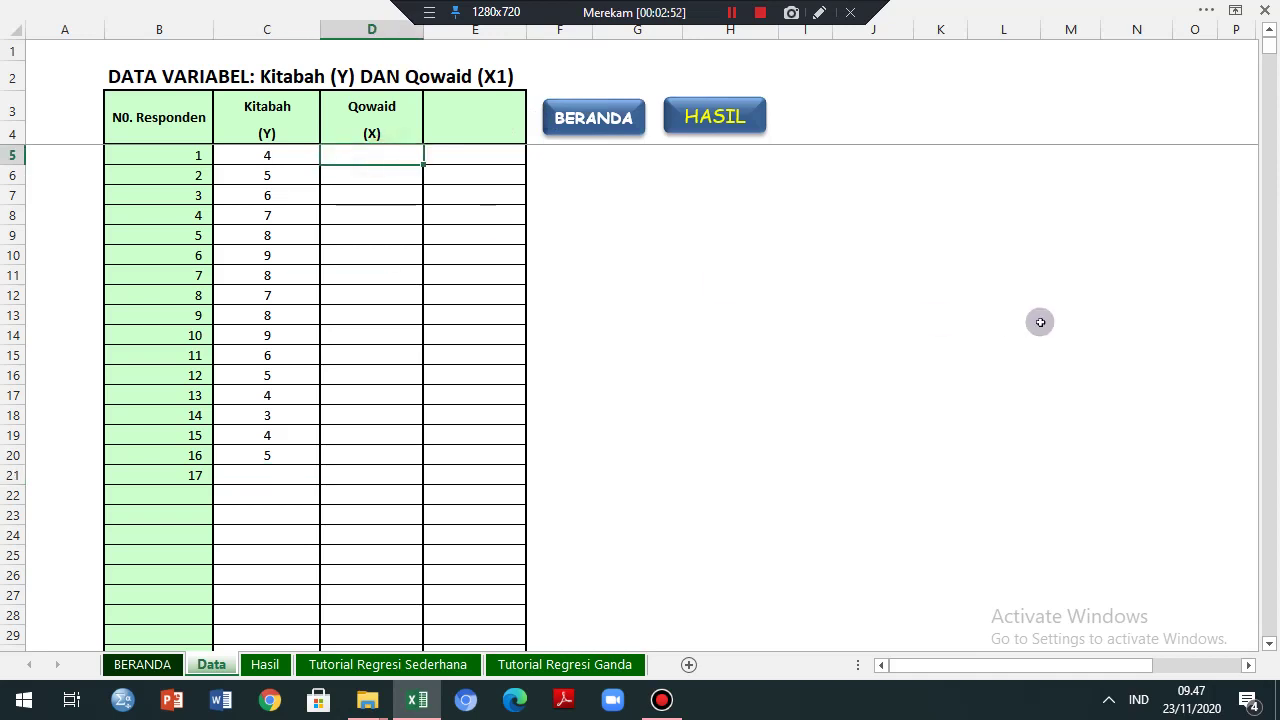
type("4")
key("Return")
type("5")
key("Return")
type("6")
key("Return")
type("7 8")
key("Return")
type("9")
key("Return")
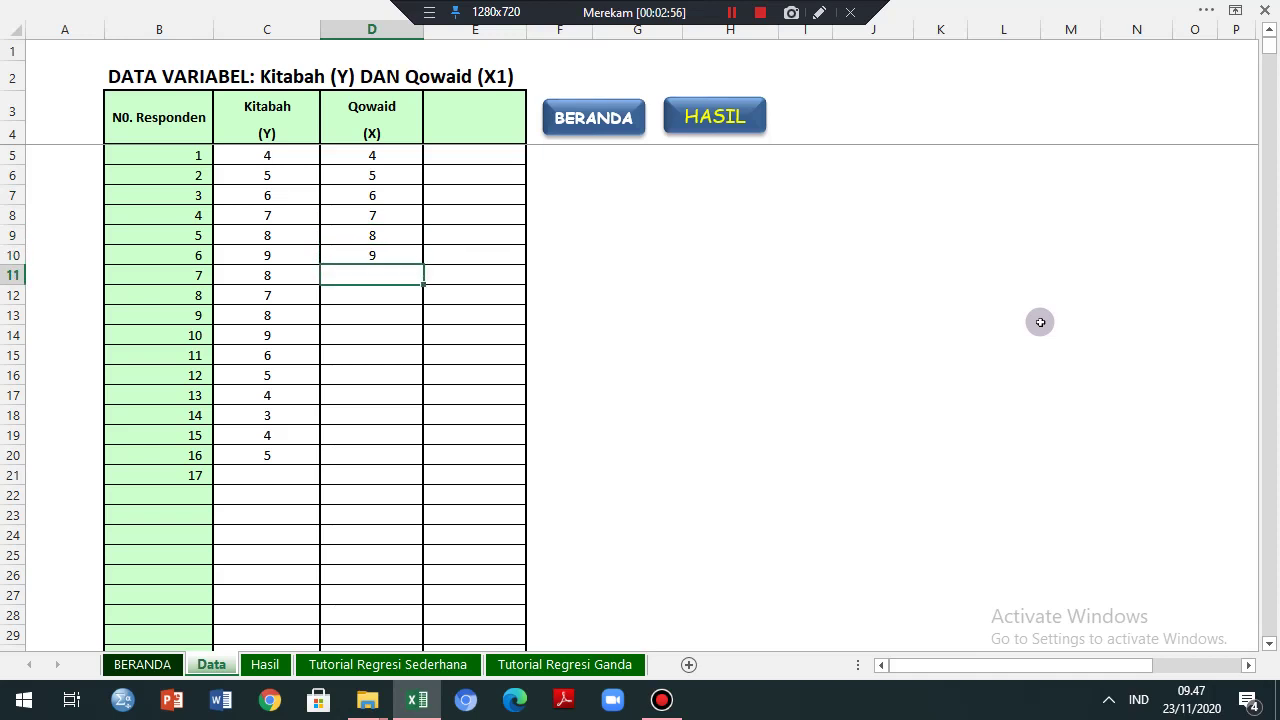
type("6")
key("Return")
type("7")
key("Return")
type("8 9")
key("Return")
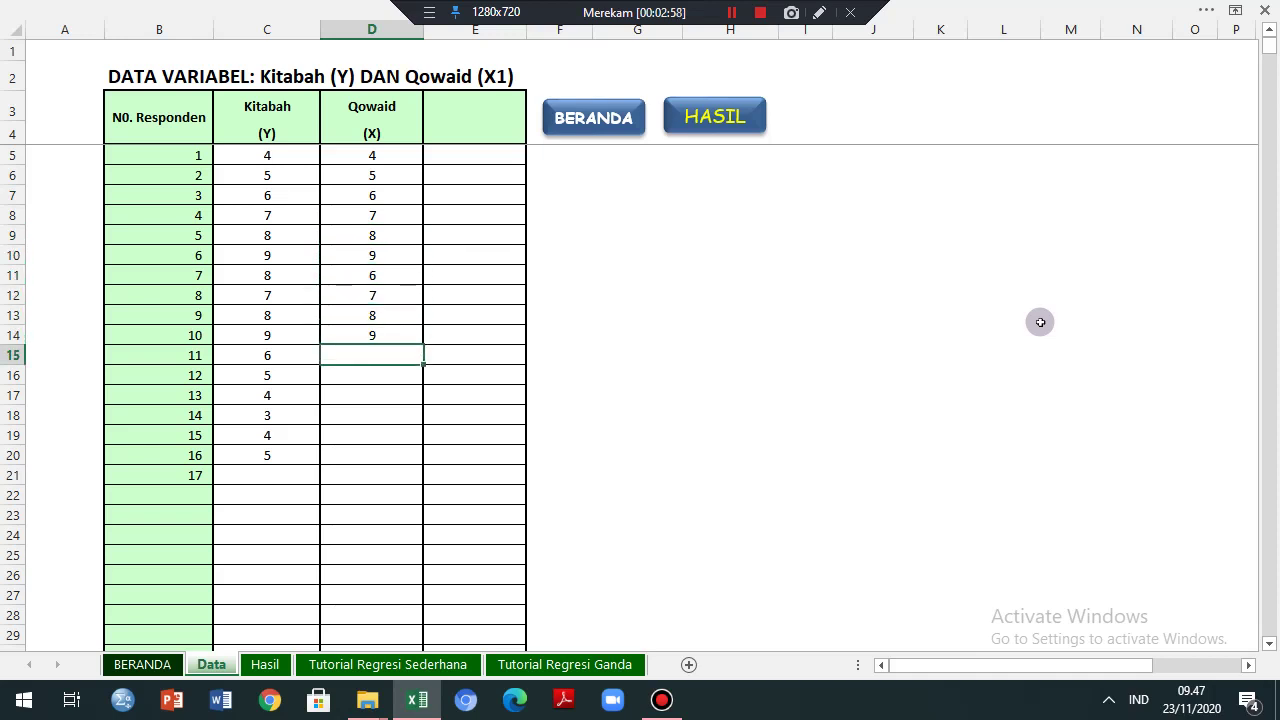
type("4")
key("Return")
type("5")
key("Return")
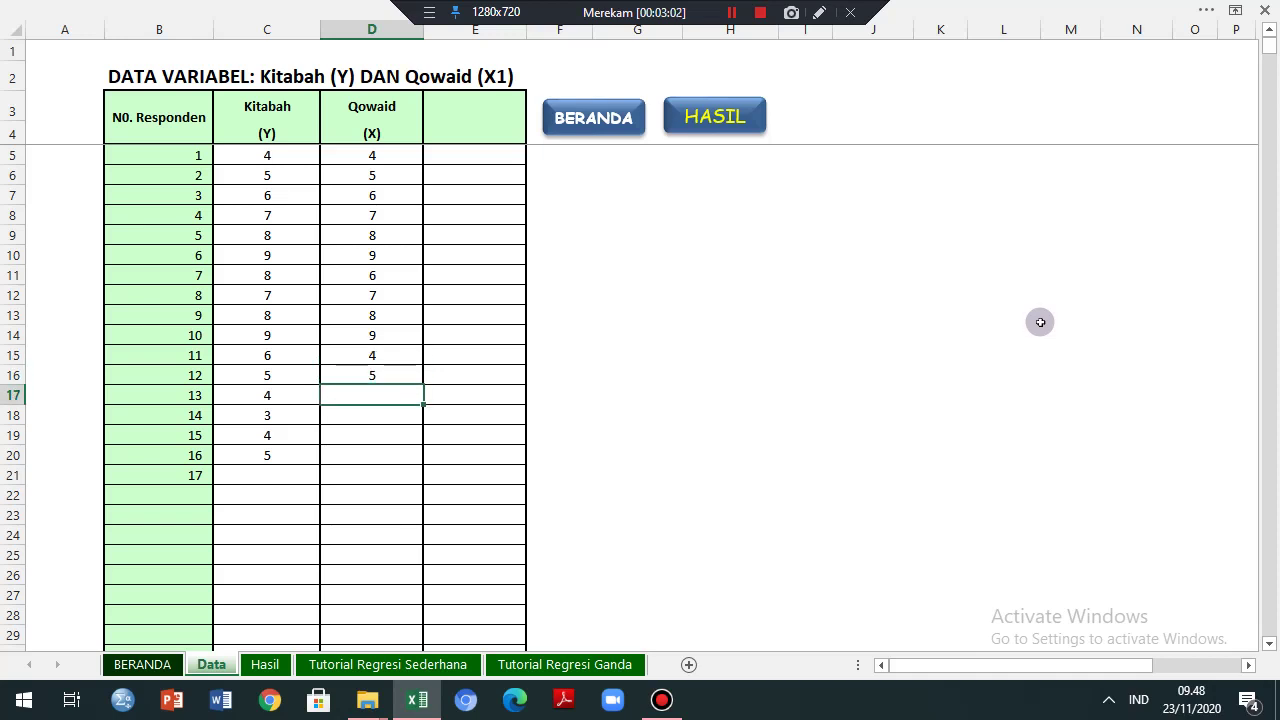
type("3")
key("Return")
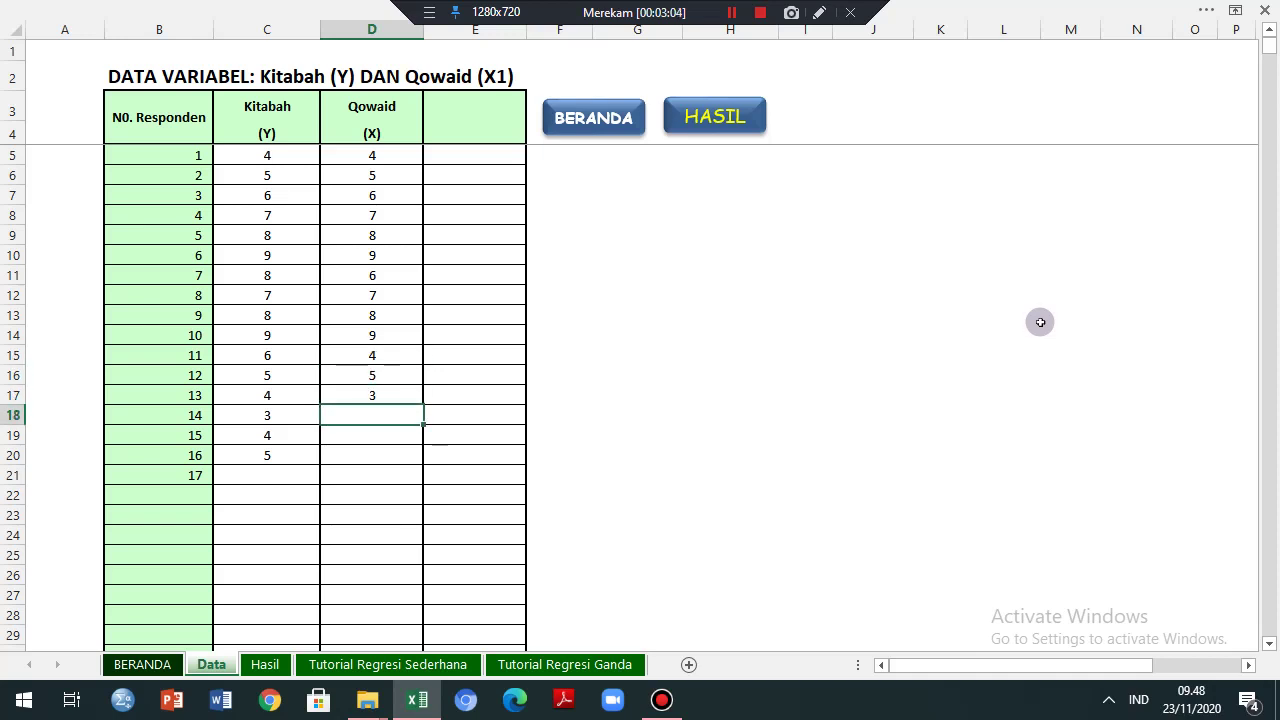
type("2")
key("Return")
type("5")
key("Return")
type("6")
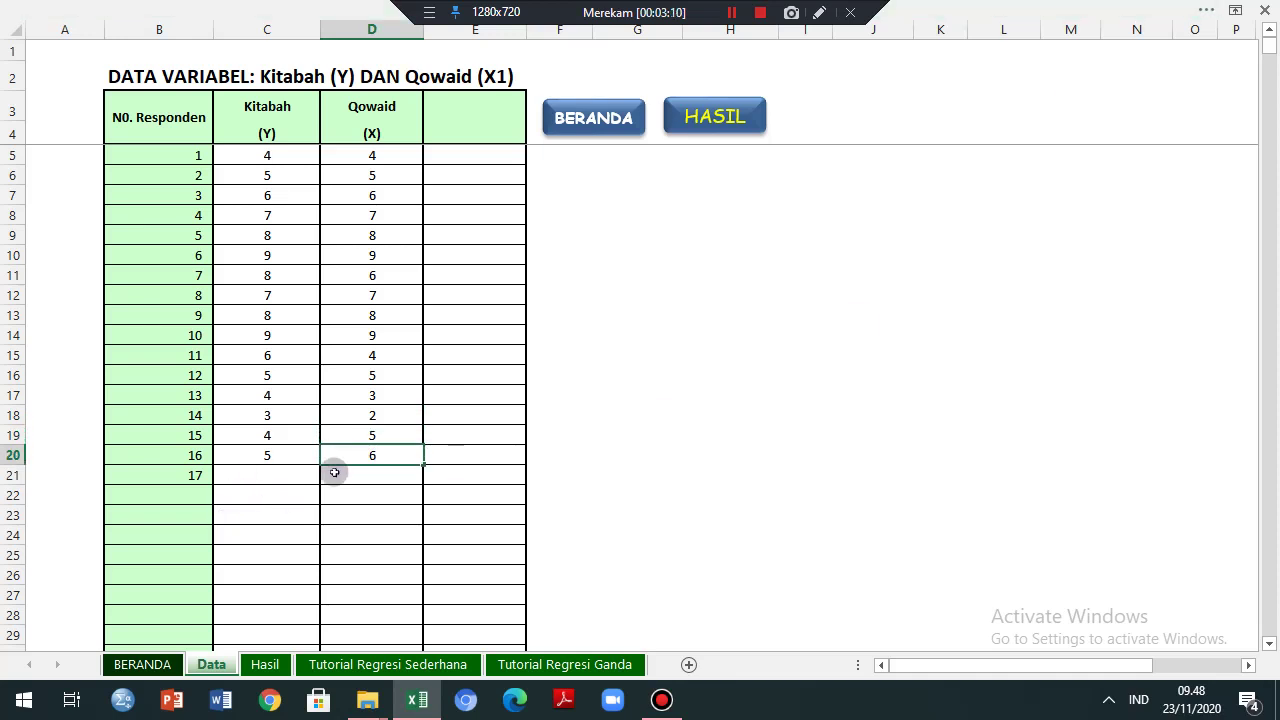
key("Return")
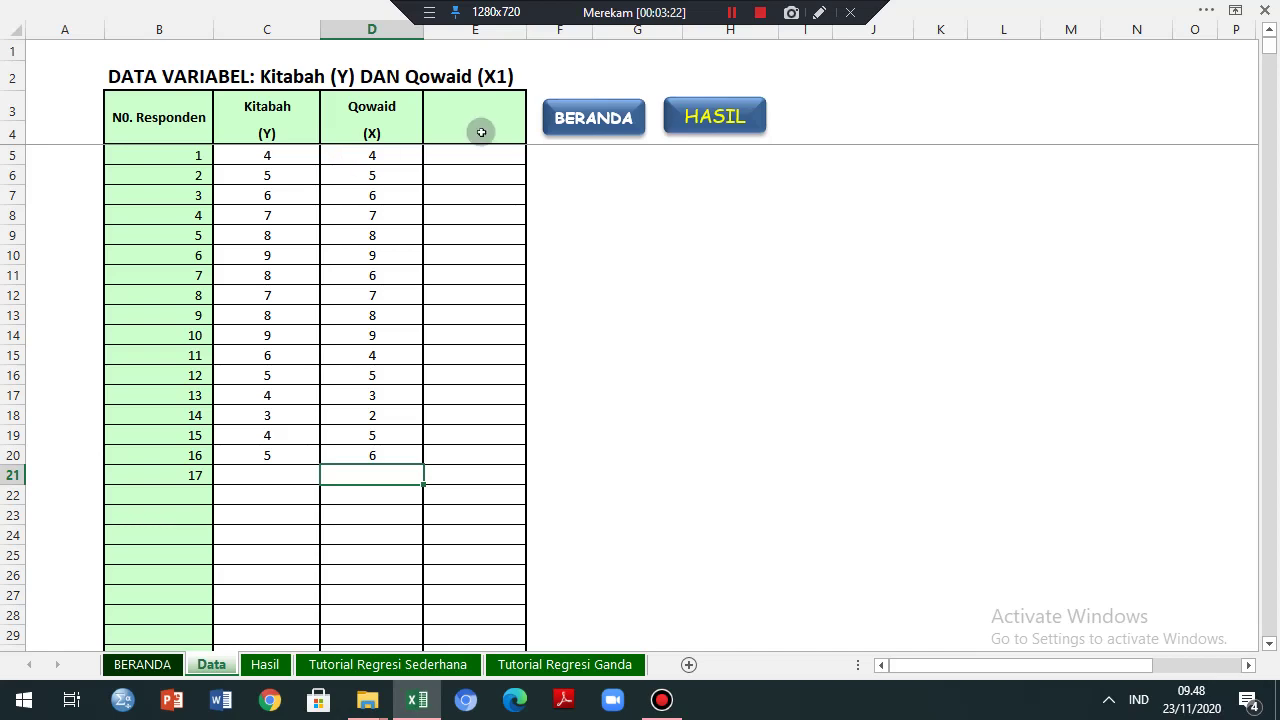
Step: Open the analysis results and review the descriptive statistics, regression coefficients, regression equation, analysis of variance and R-squared contribution
left_click(715, 134)
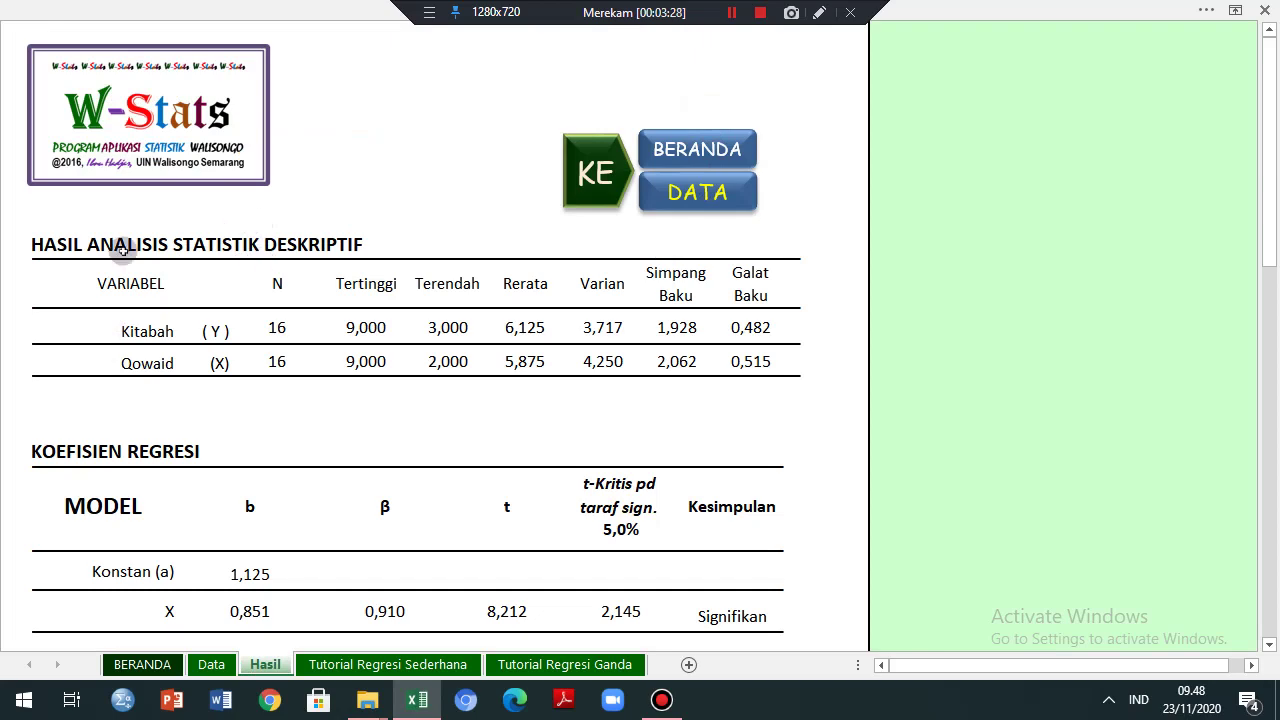
scroll(386, 290, "down", 3)
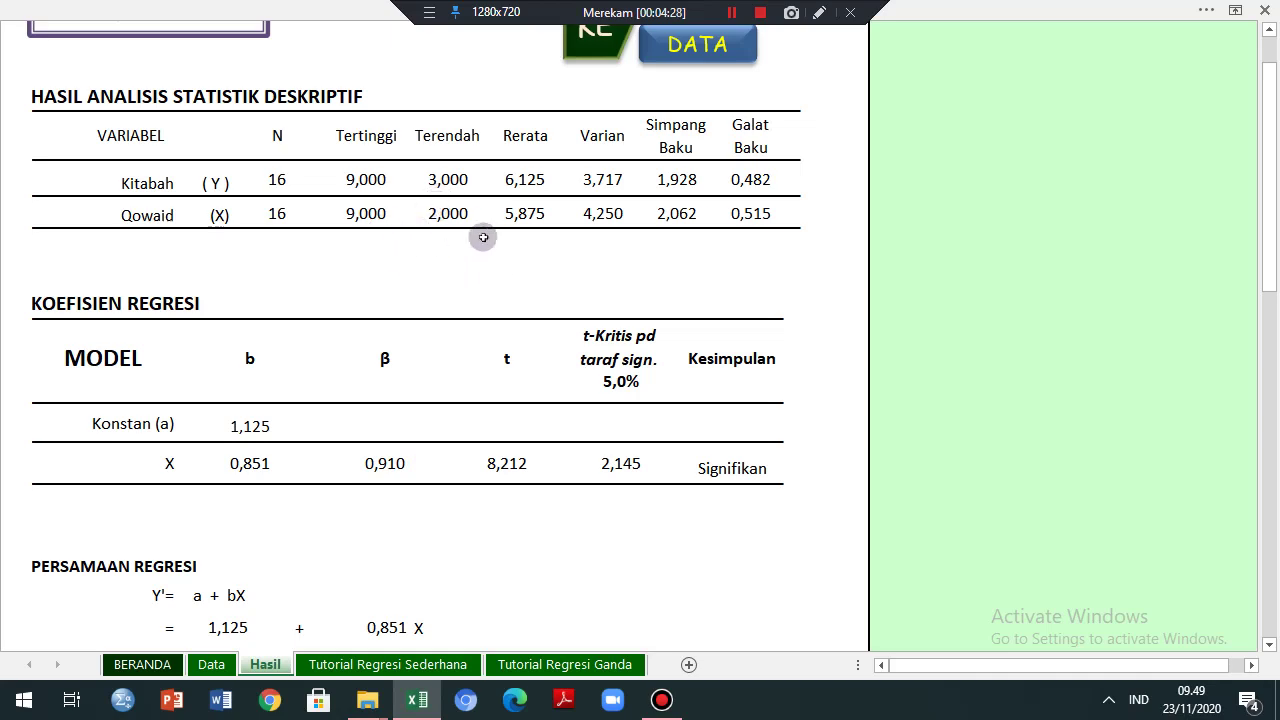
scroll(500, 300, "down", 4)
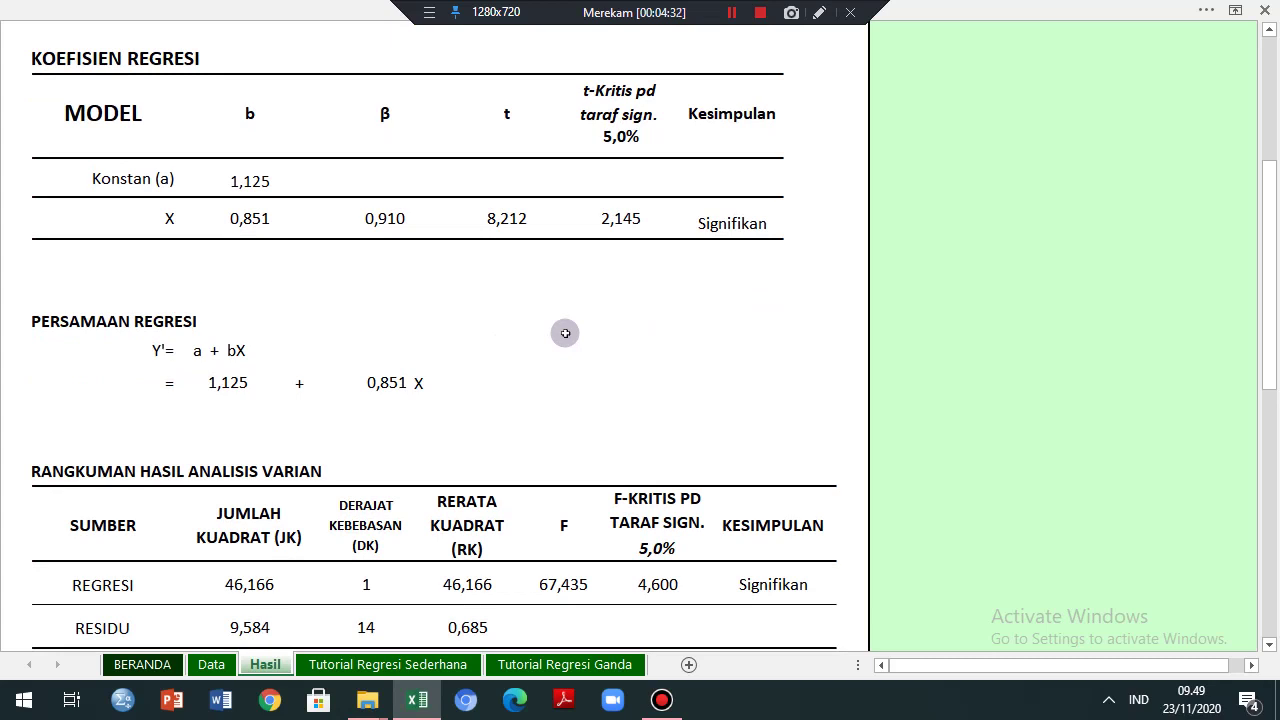
scroll(540, 338, "up", 1)
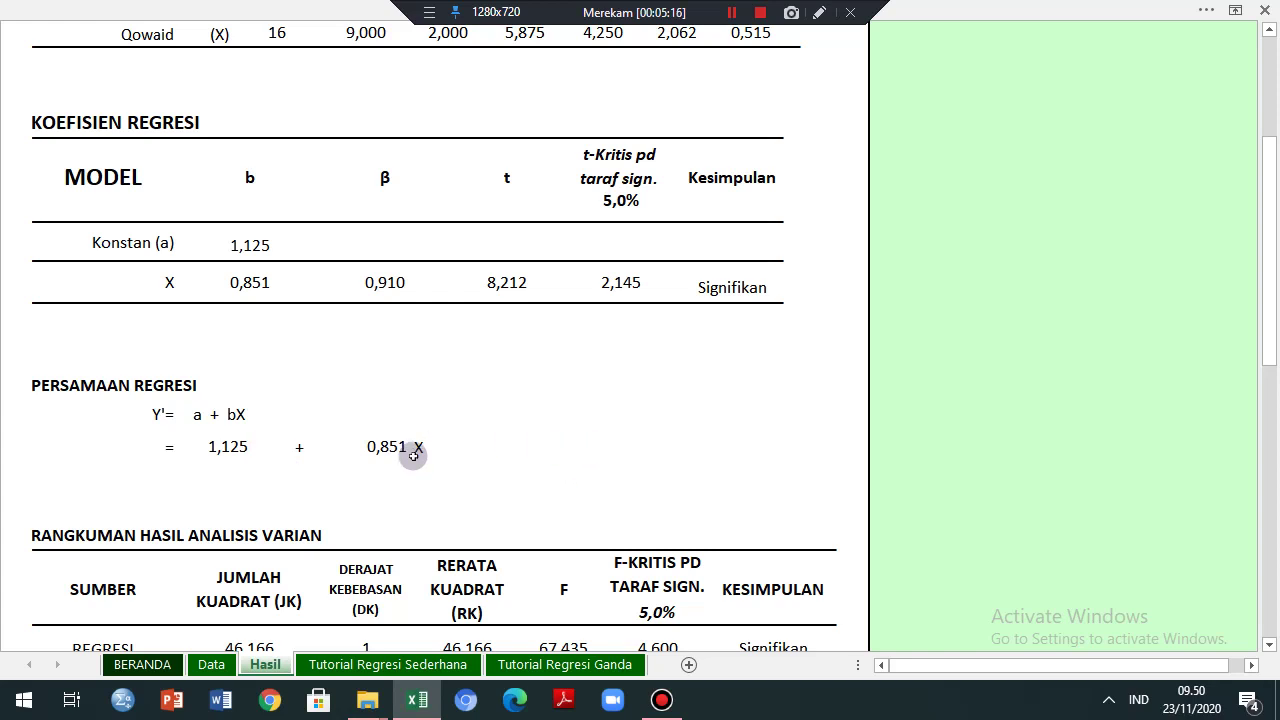
scroll(400, 485, "down", 2)
scroll(400, 410, "down", 1)
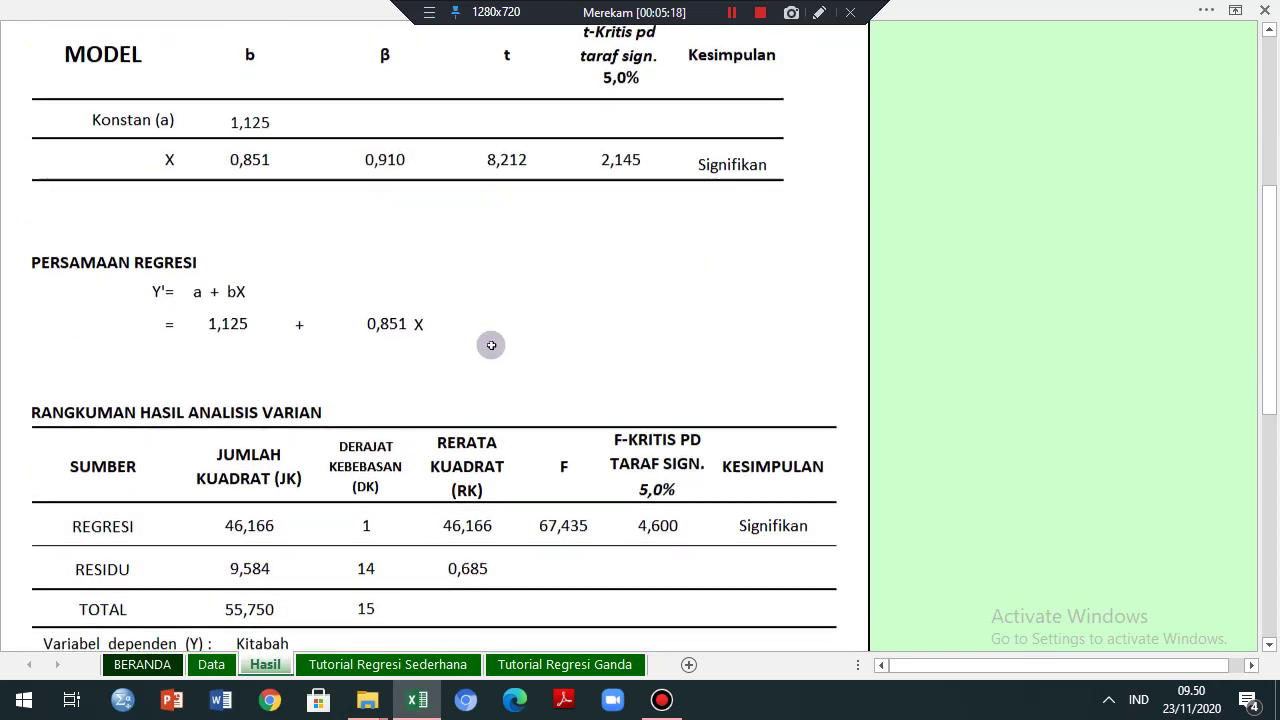
scroll(589, 378, "down", 3)
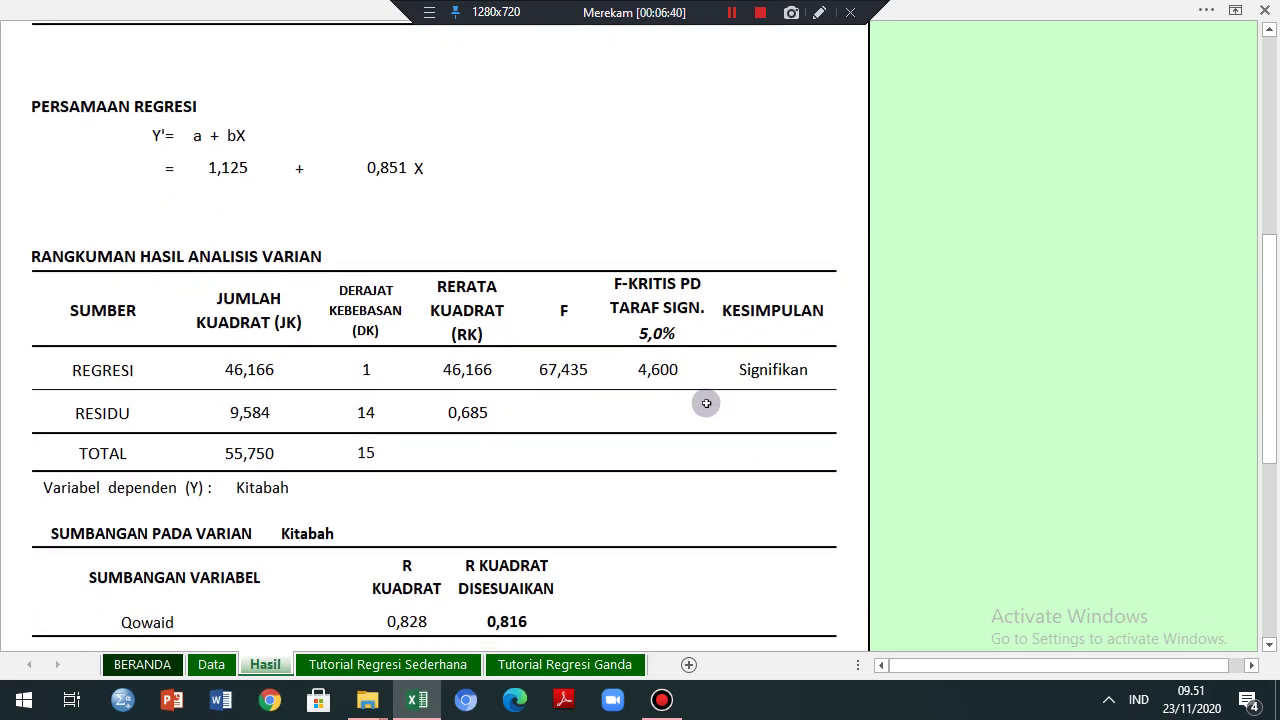
scroll(690, 400, "down", 2)
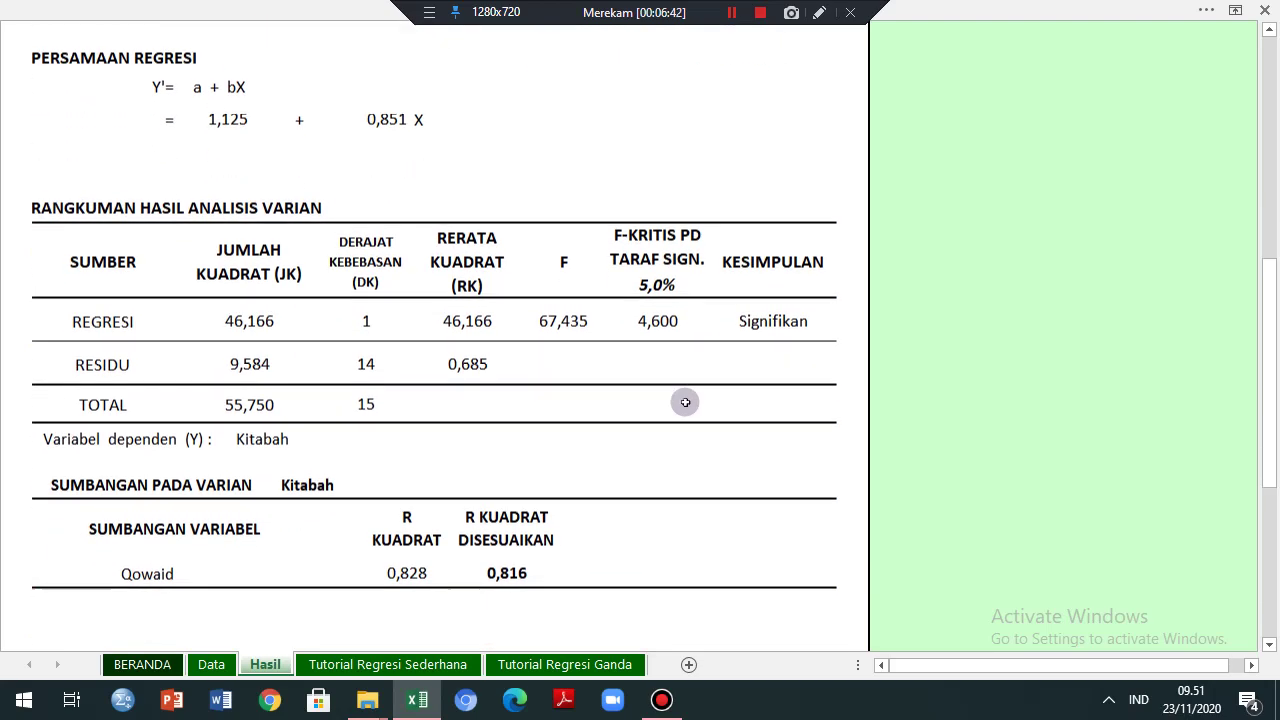
scroll(730, 355, "down", 3)
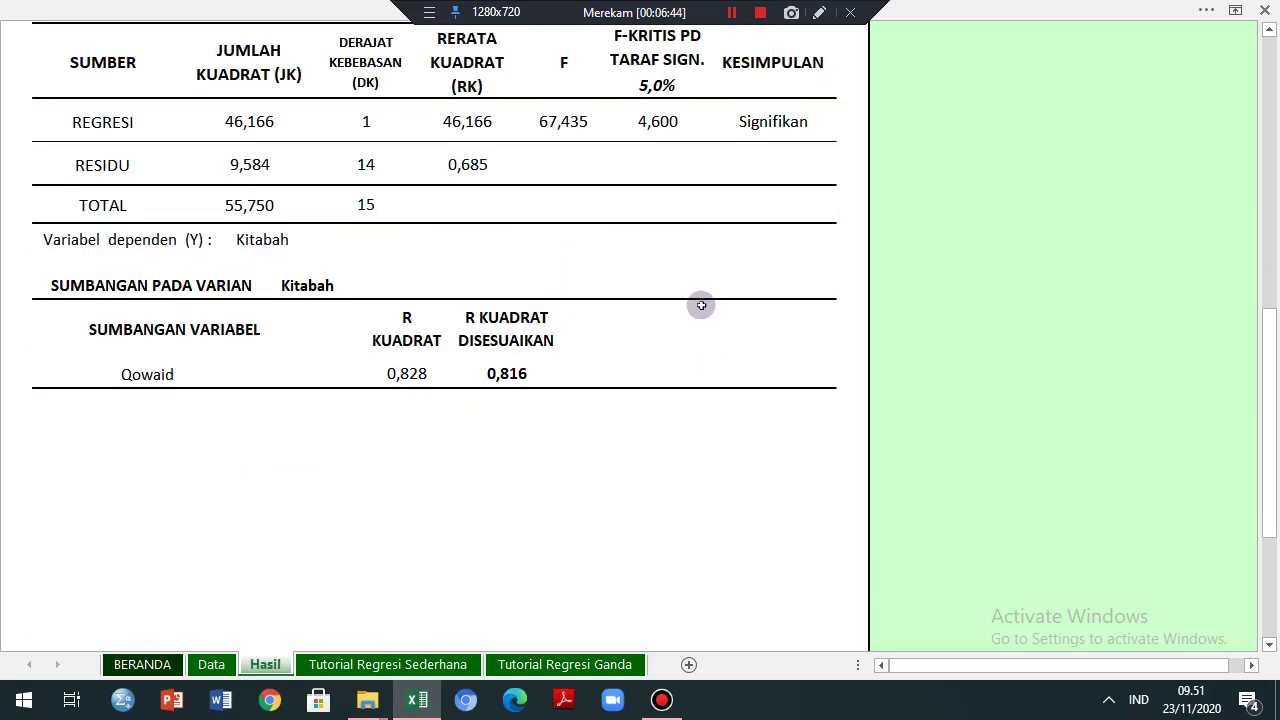
scroll(700, 303, "up", 2)
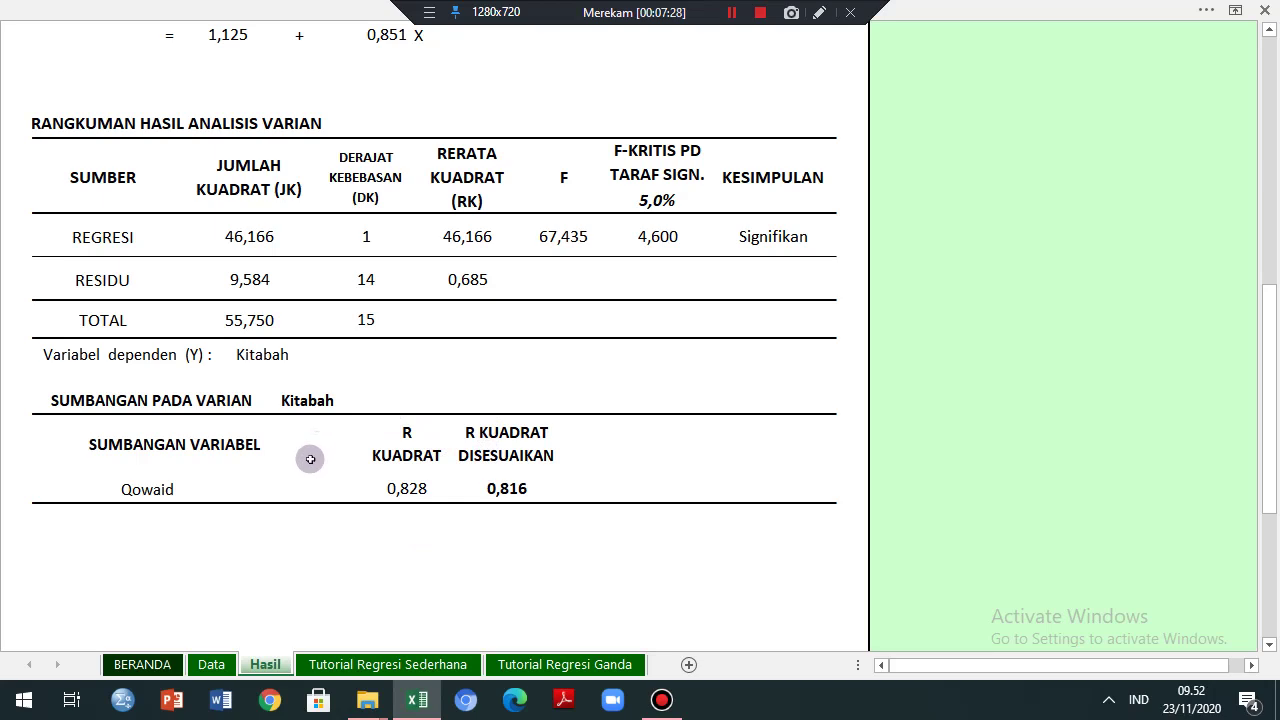
scroll(486, 403, "down", 1)
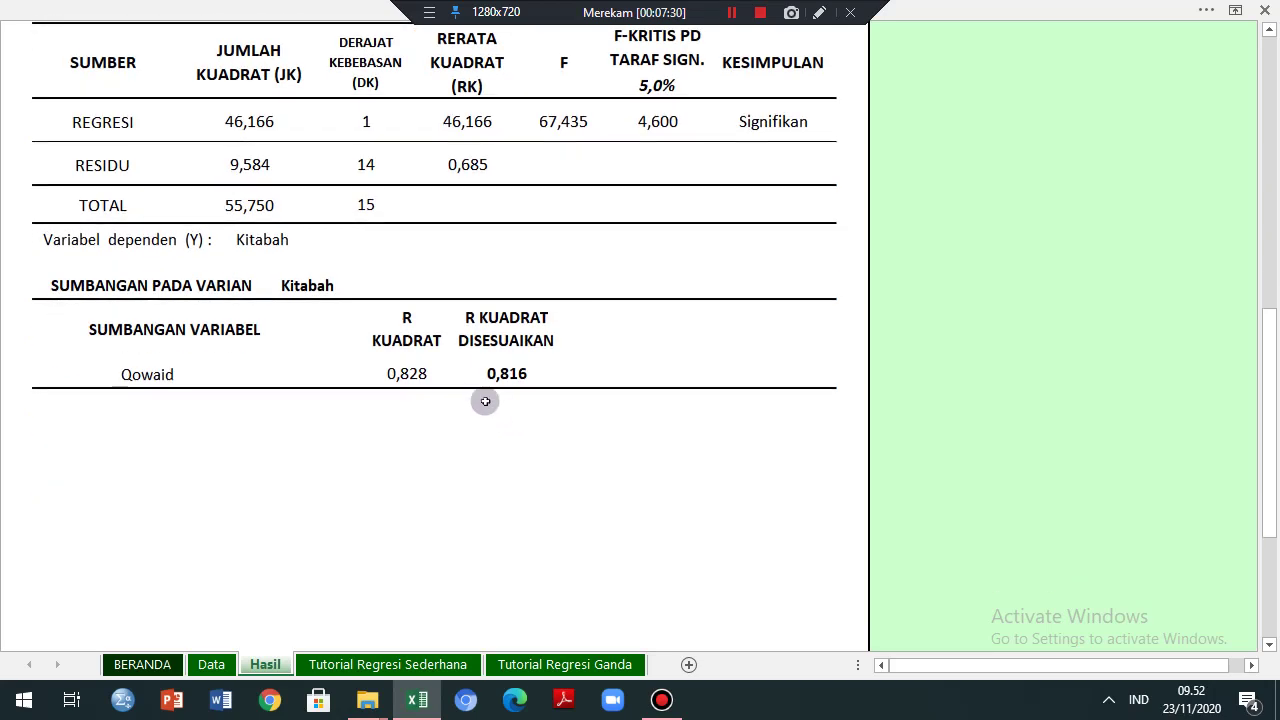
scroll(485, 401, "up", 4)
scroll(485, 401, "up", 4)
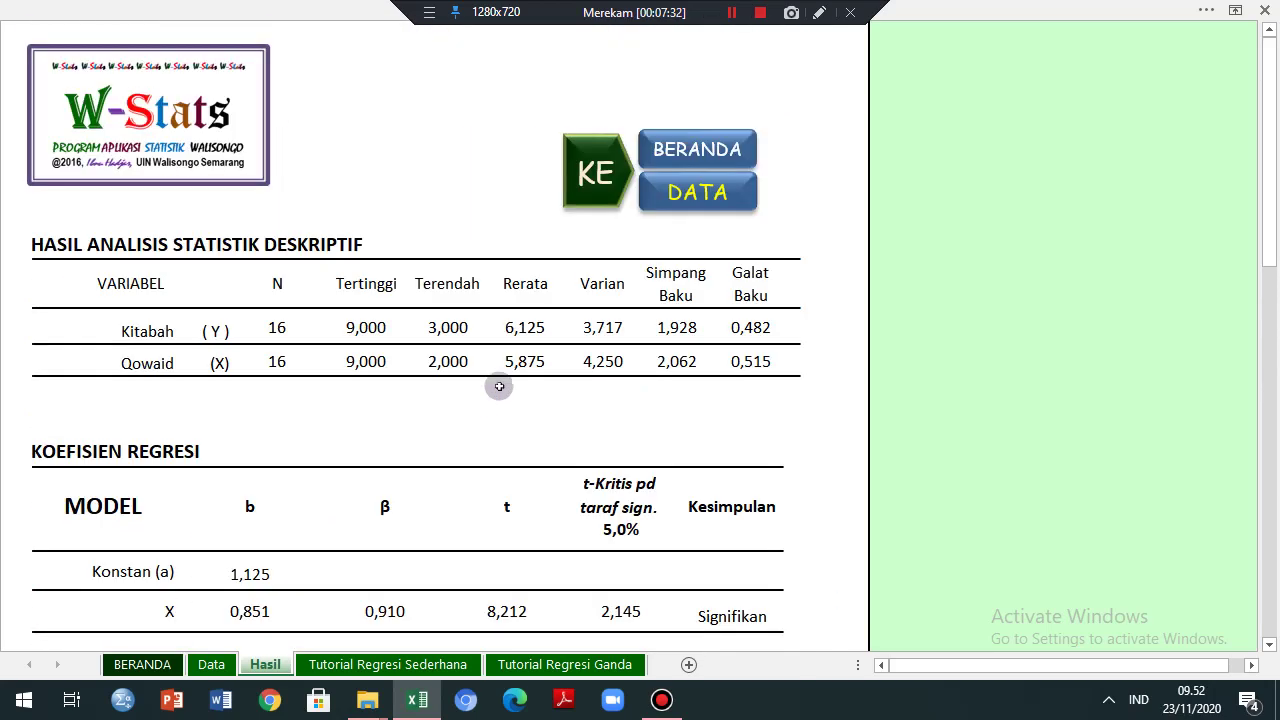
Step: Return to the BERANDA sheet, open the simple regression tutorial and examine its results and step-by-step calculations
left_click(688, 159)
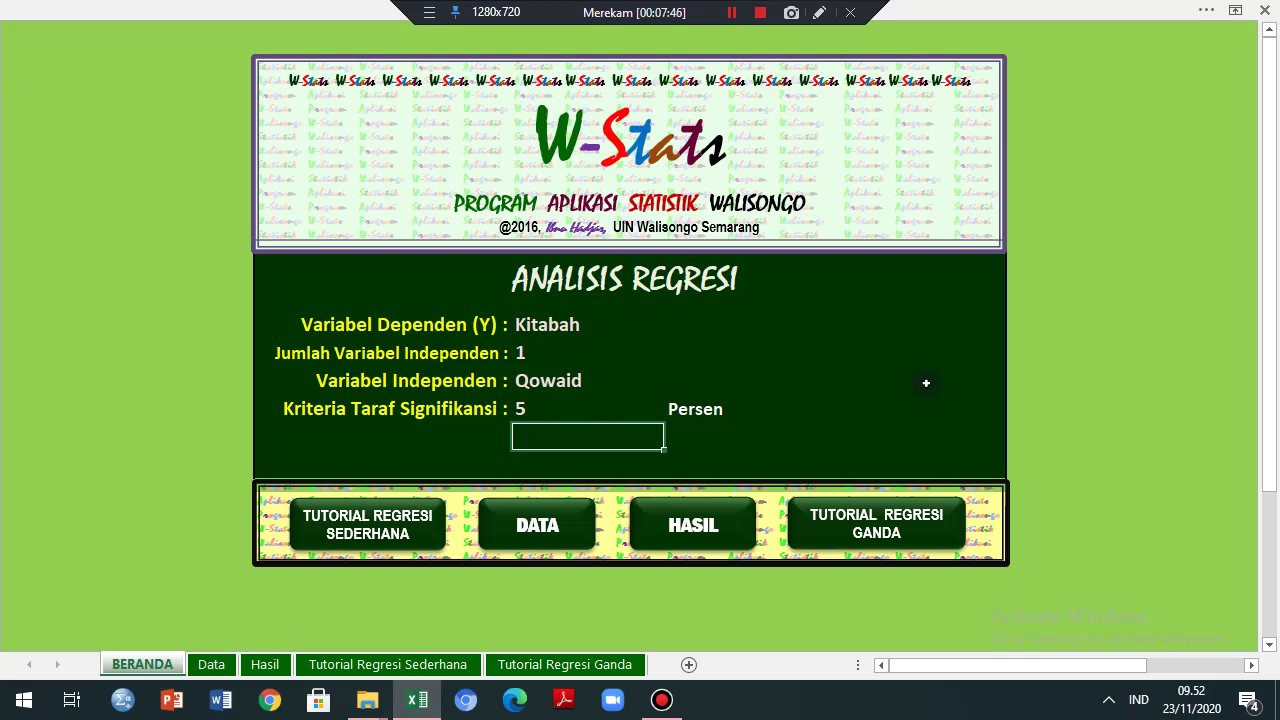
left_click(376, 532)
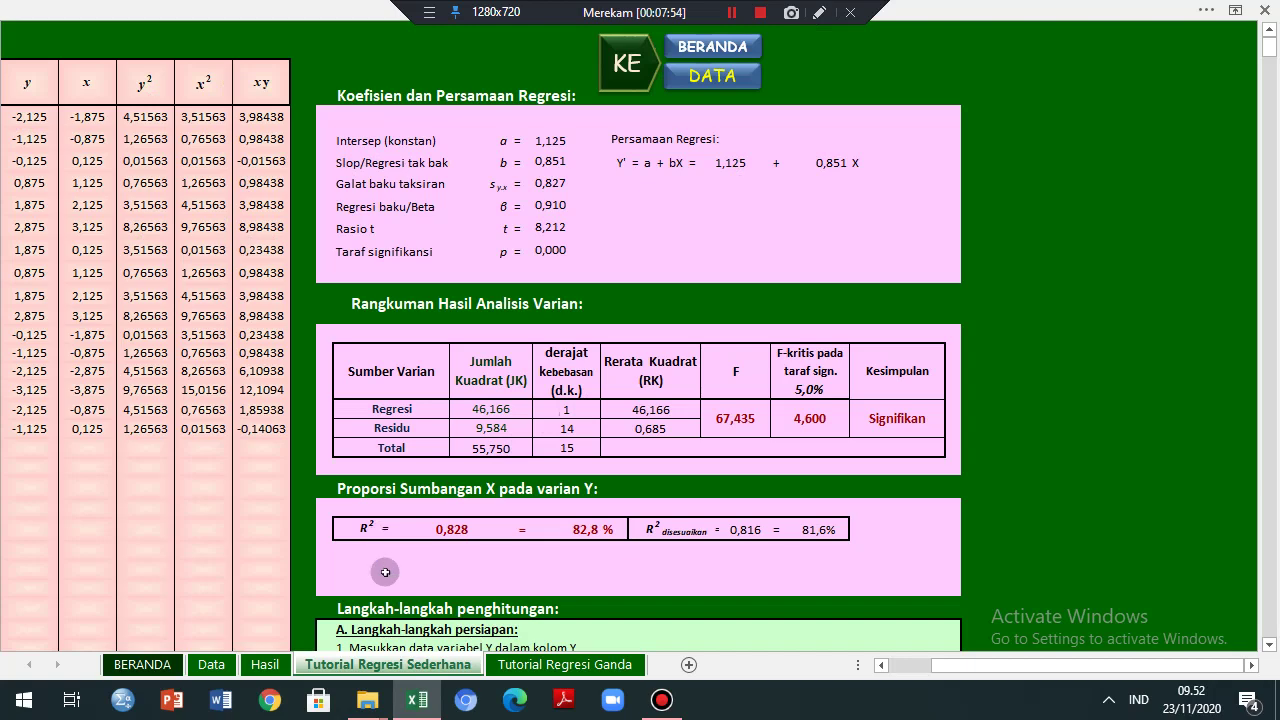
left_click_drag(1090, 675, 1048, 675)
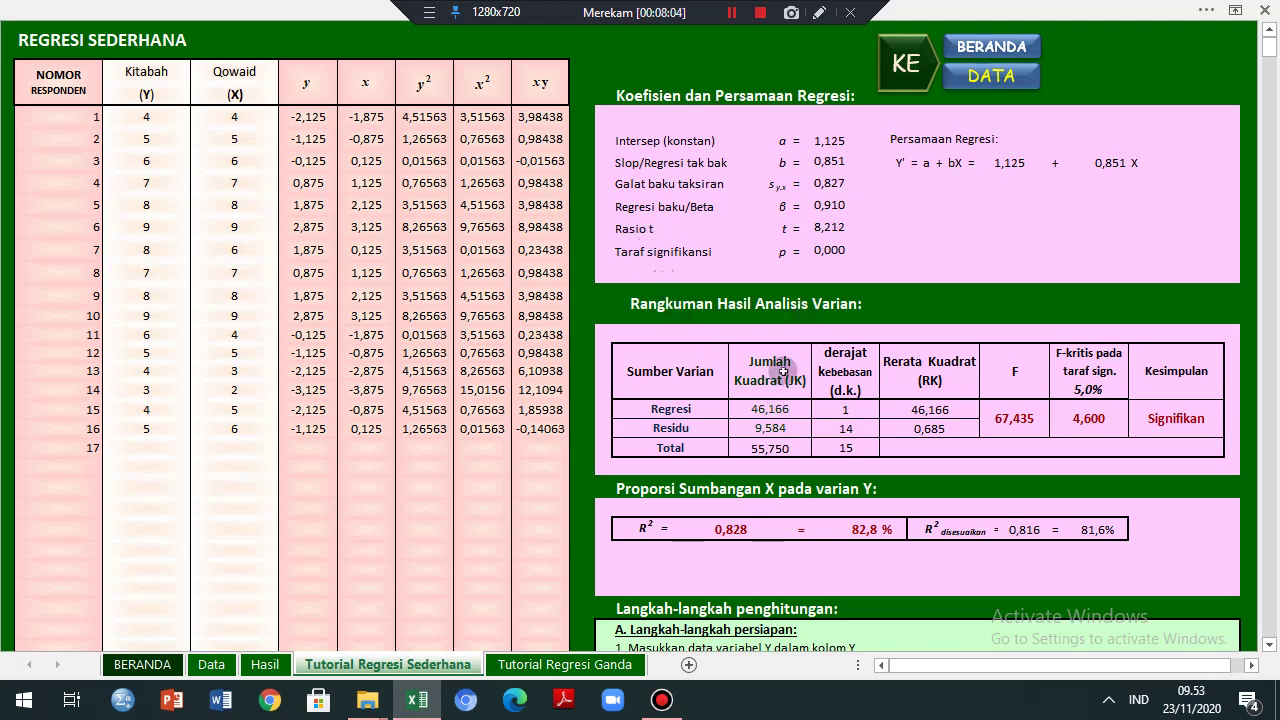
scroll(762, 405, "down", 3)
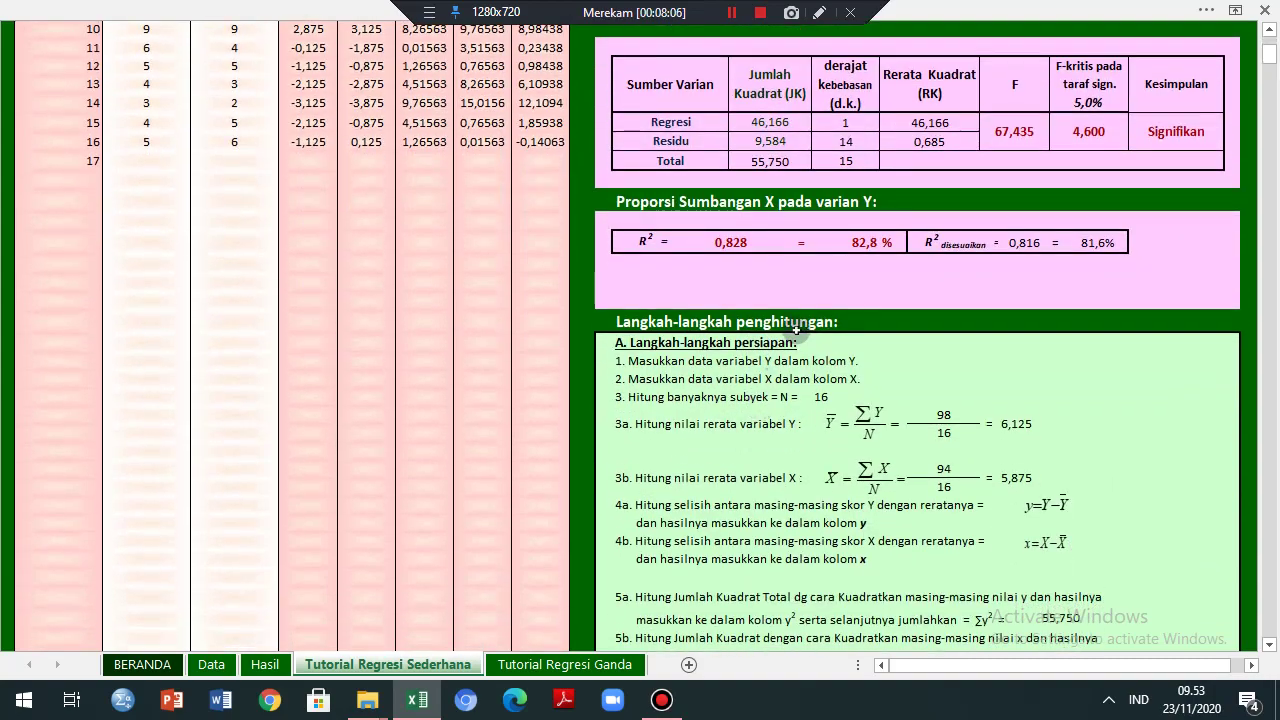
scroll(848, 345, "down", 3)
scroll(847, 366, "down", 6)
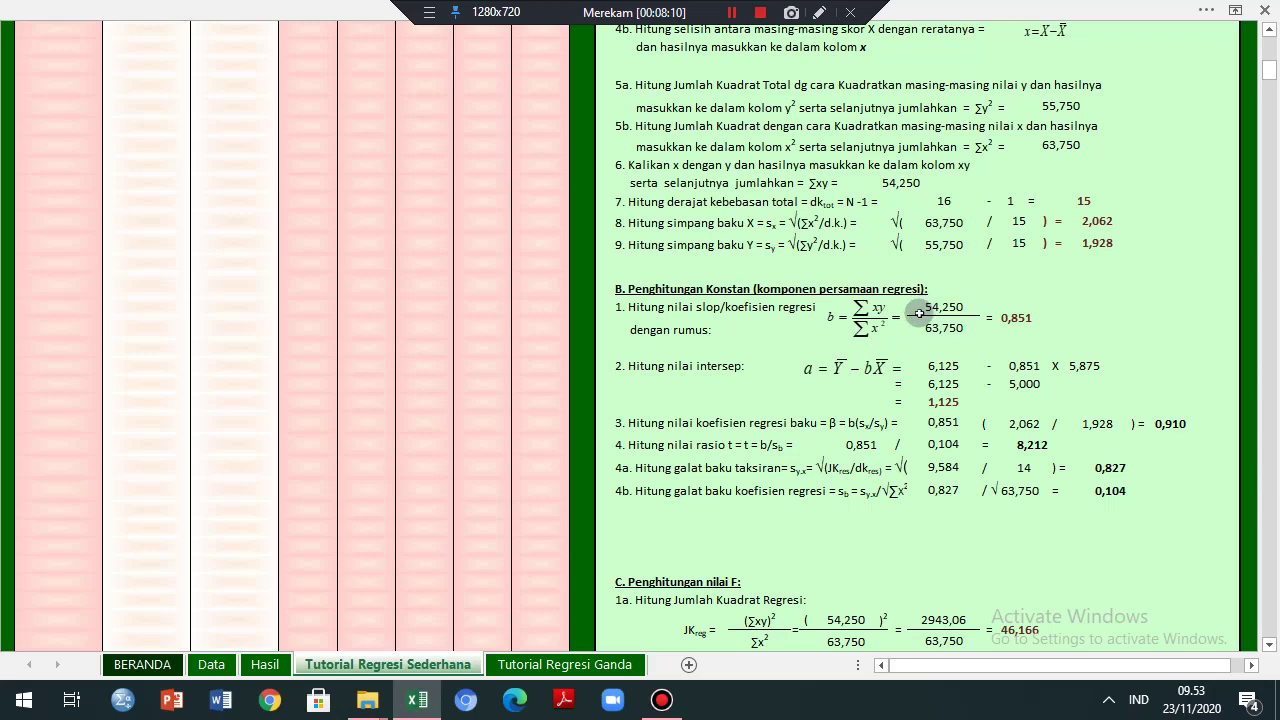
scroll(860, 338, "down", 1)
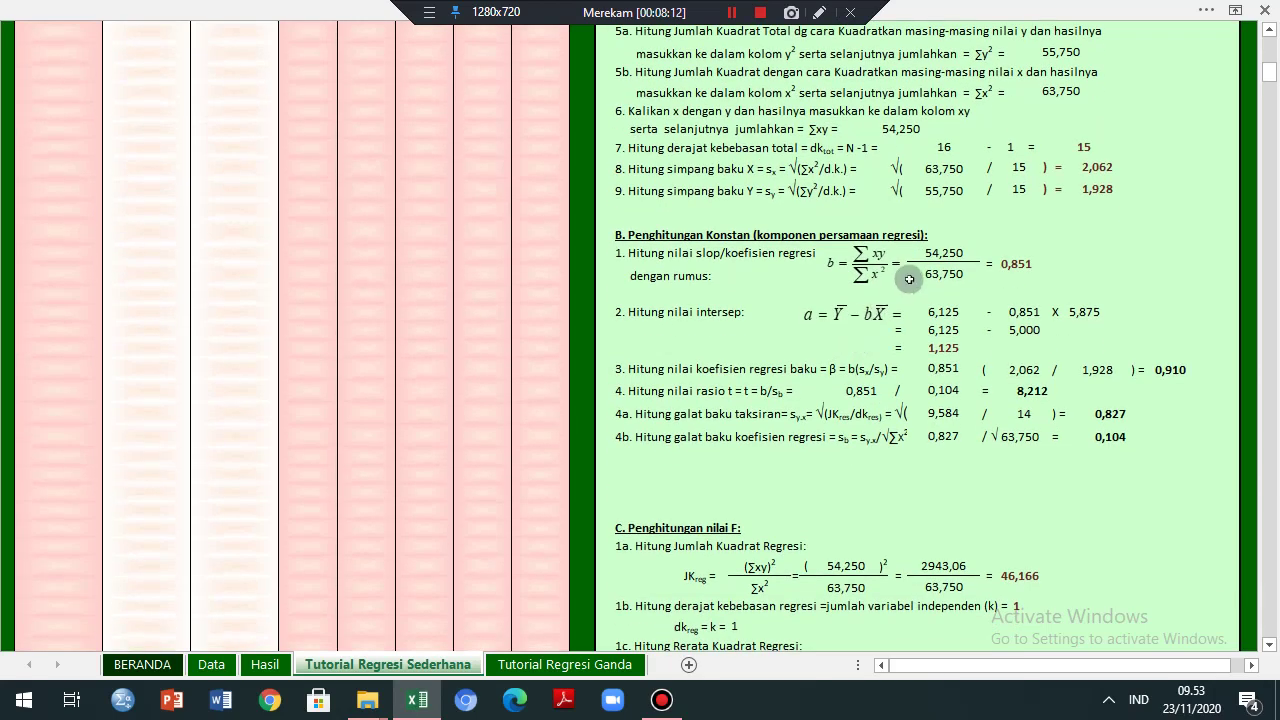